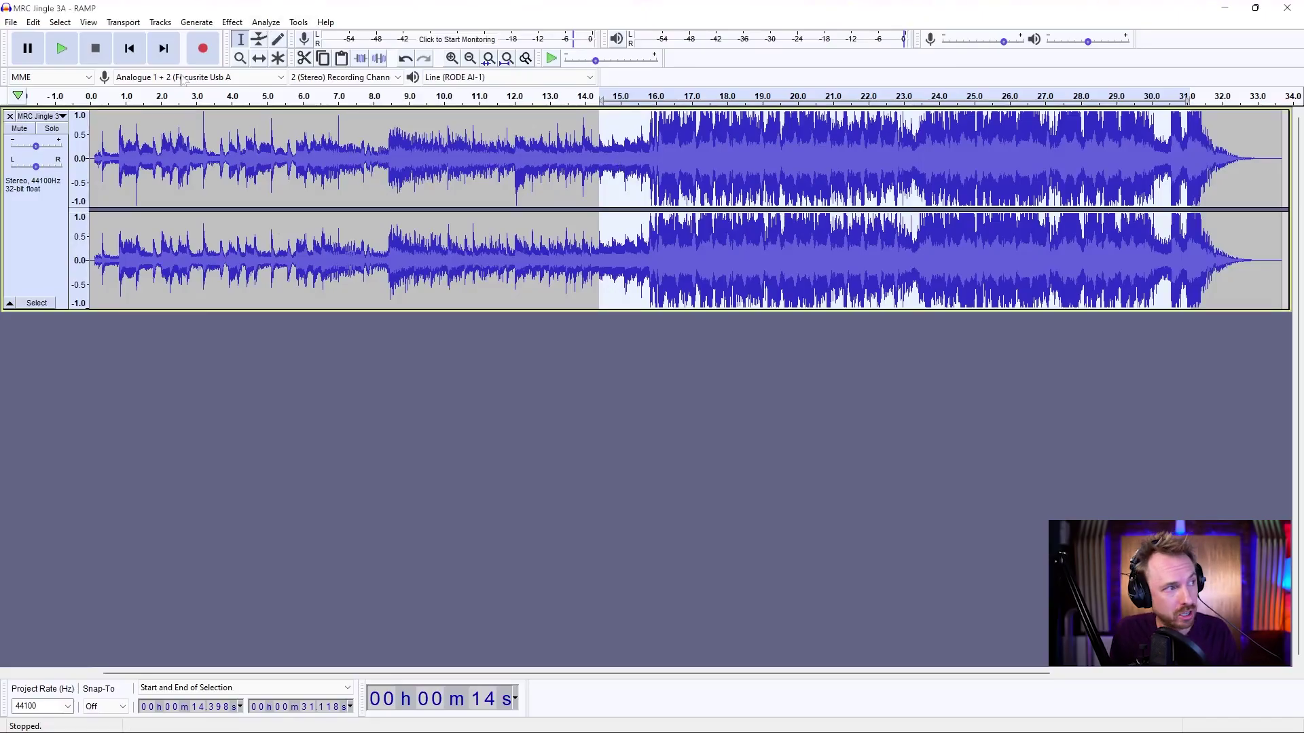
click(61, 49)
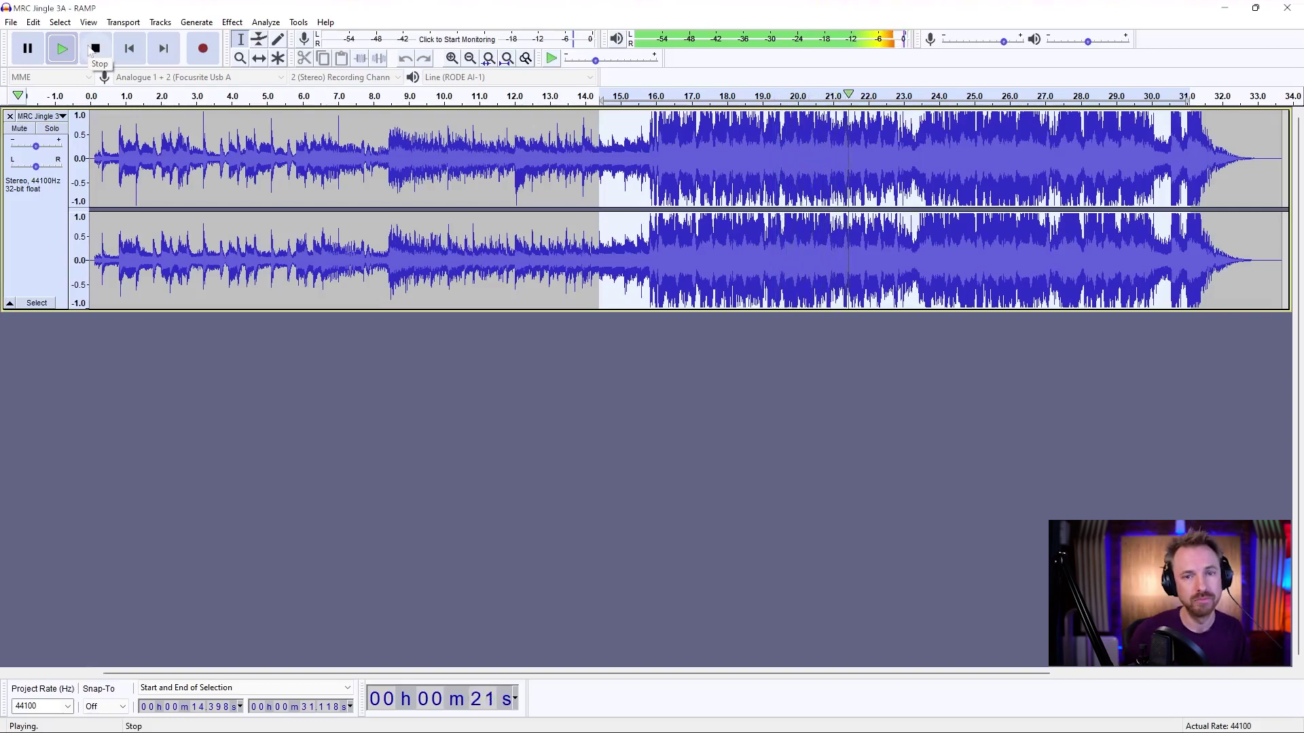
click(94, 48)
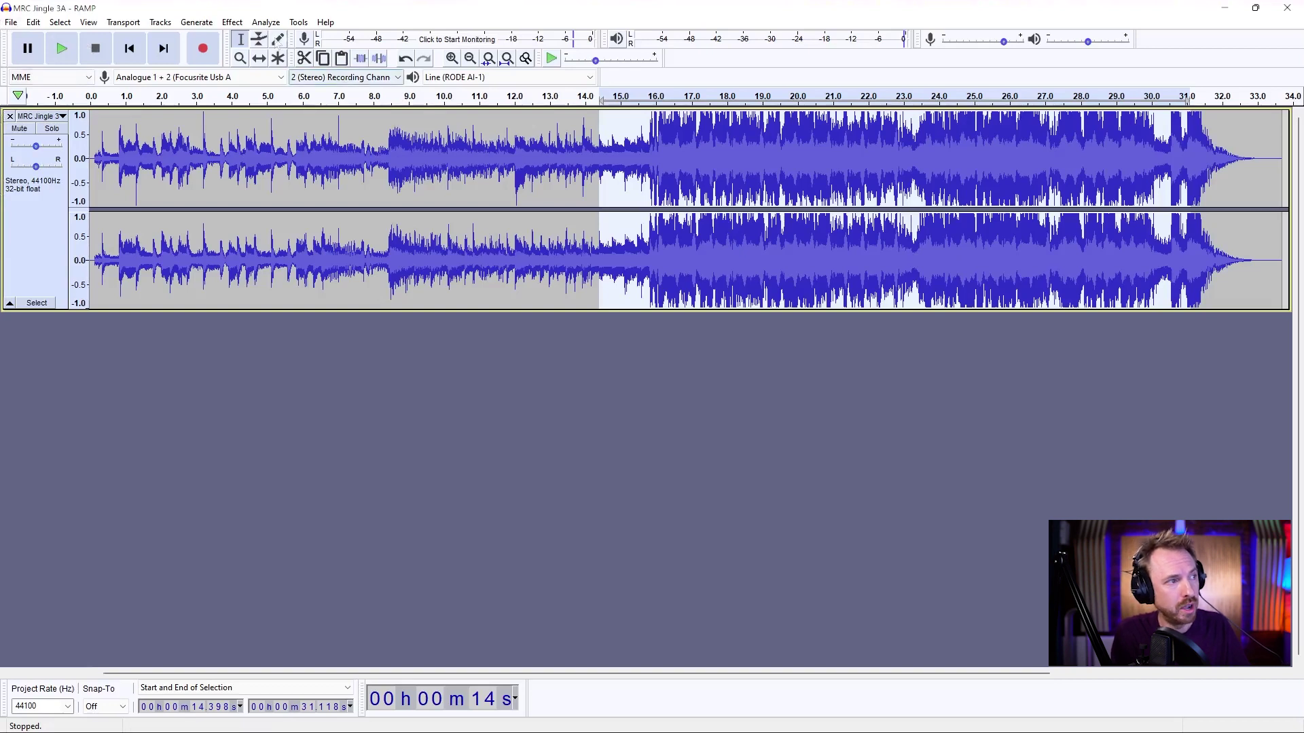
- Open Vocal Reduction and Isolation, set the action to Remove Vocals, and preview it briefly
click(235, 21)
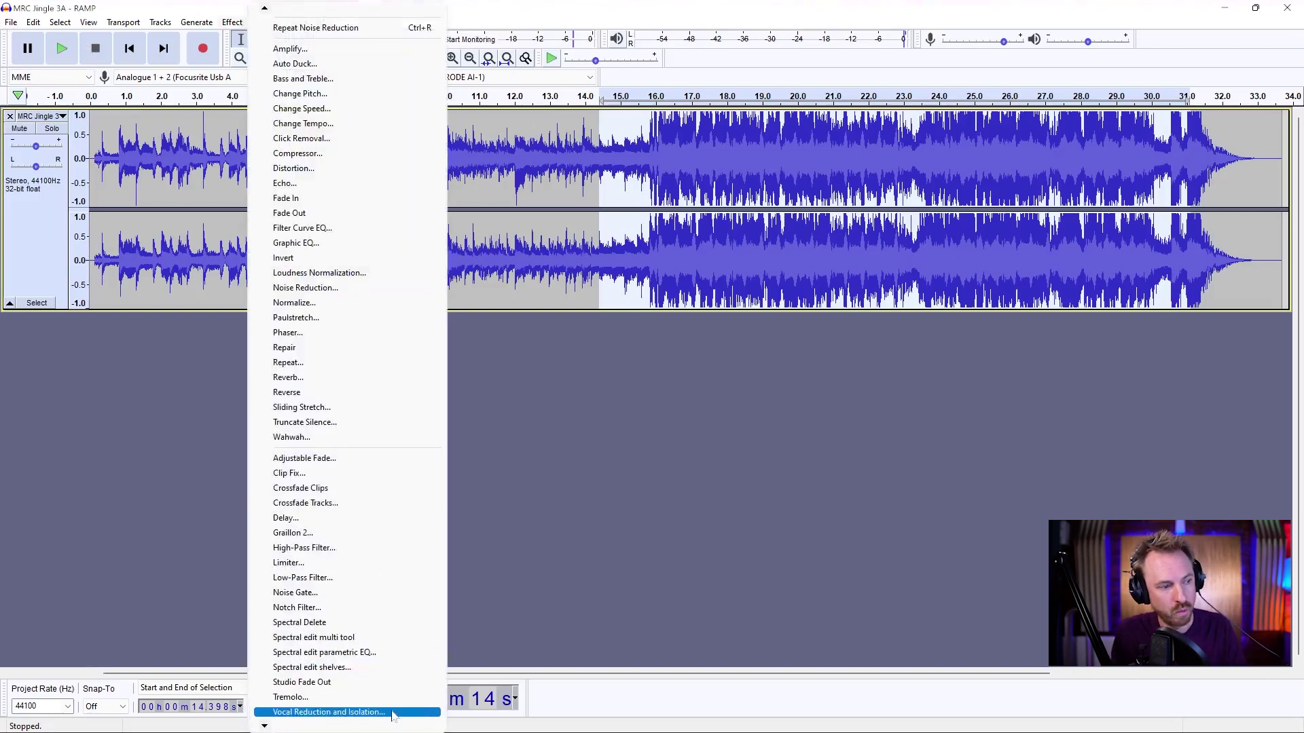
click(330, 712)
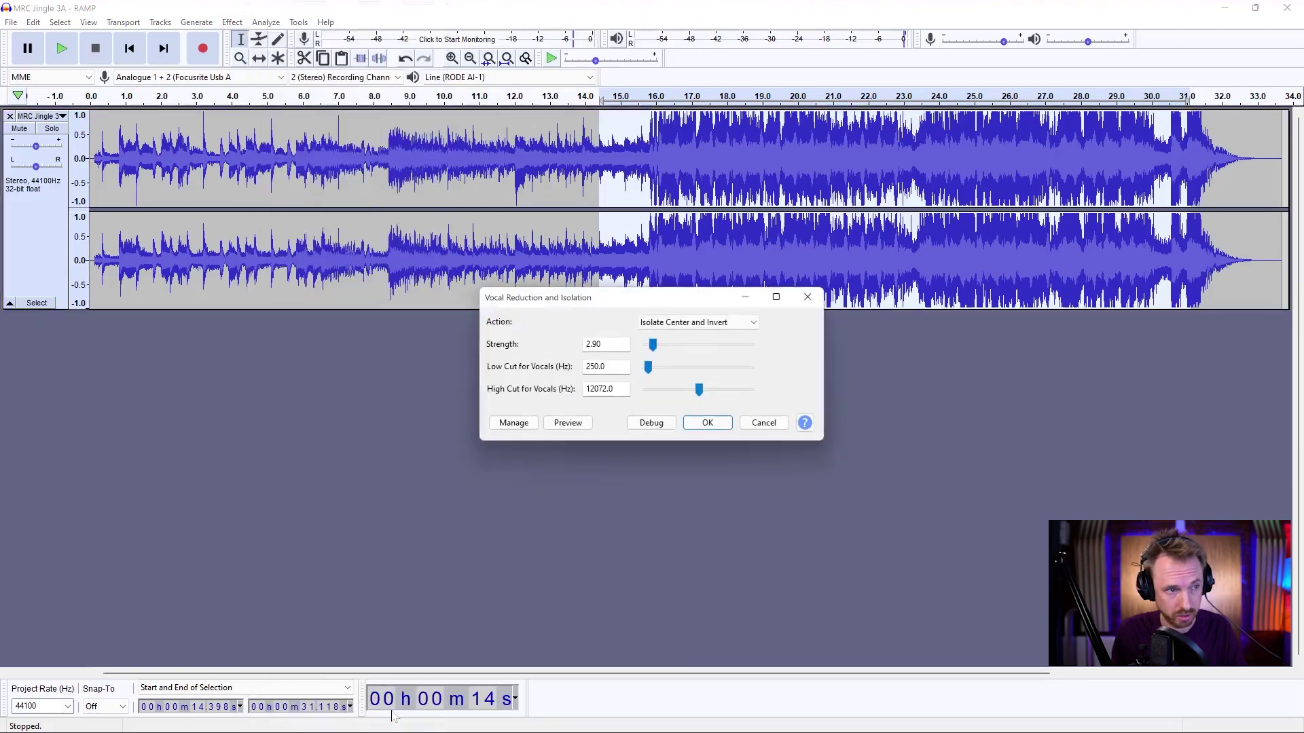
click(696, 323)
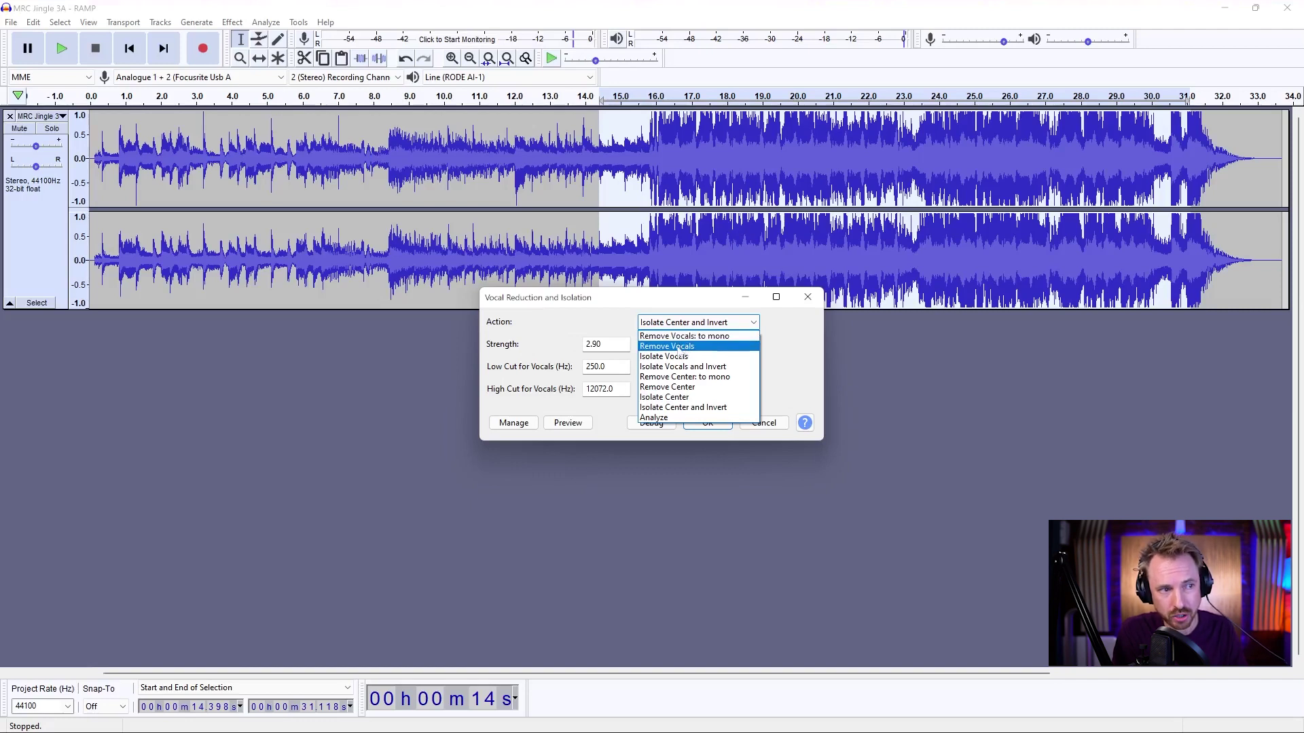
click(681, 347)
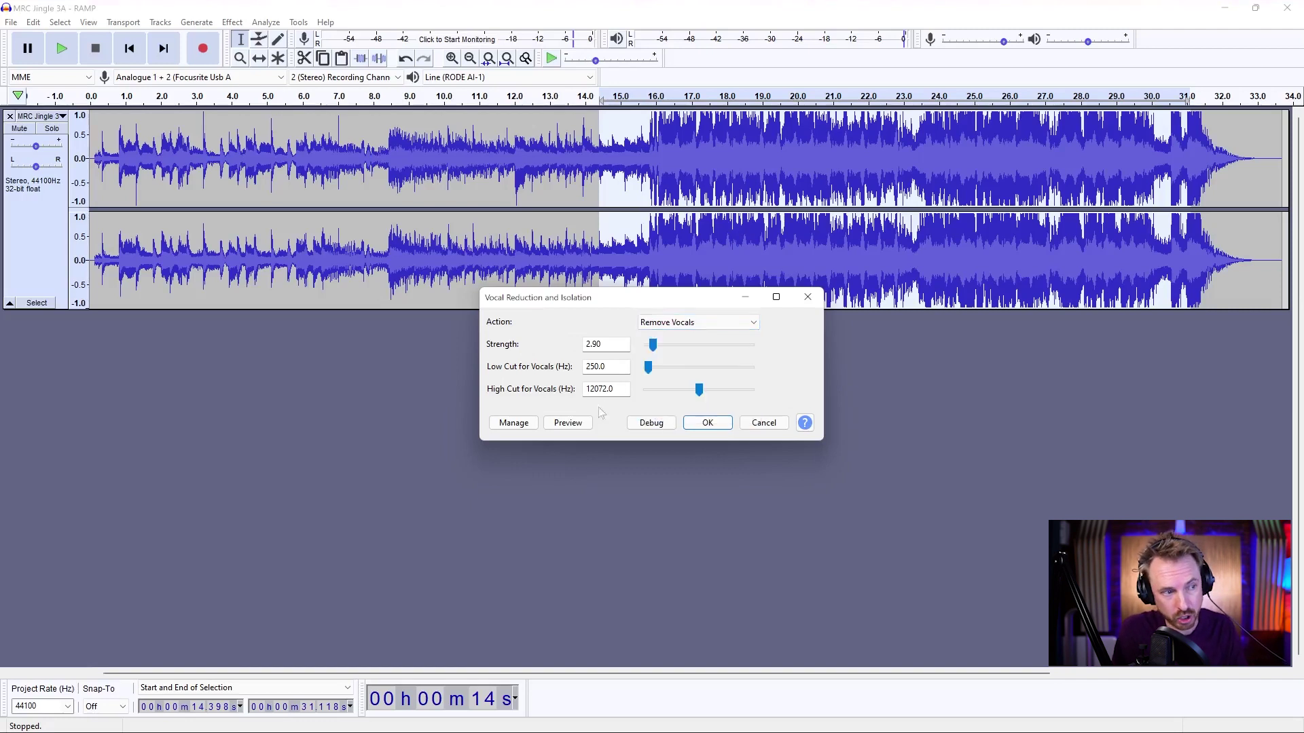
click(580, 425)
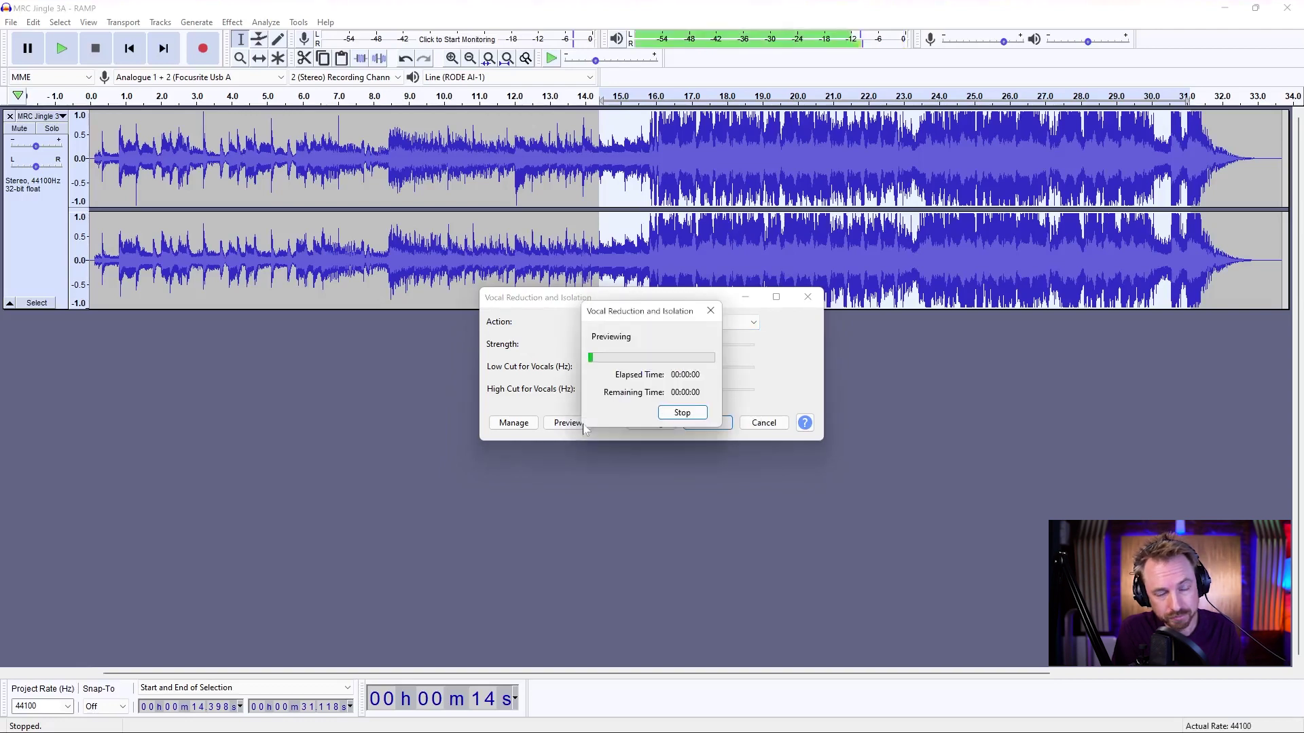
click(672, 412)
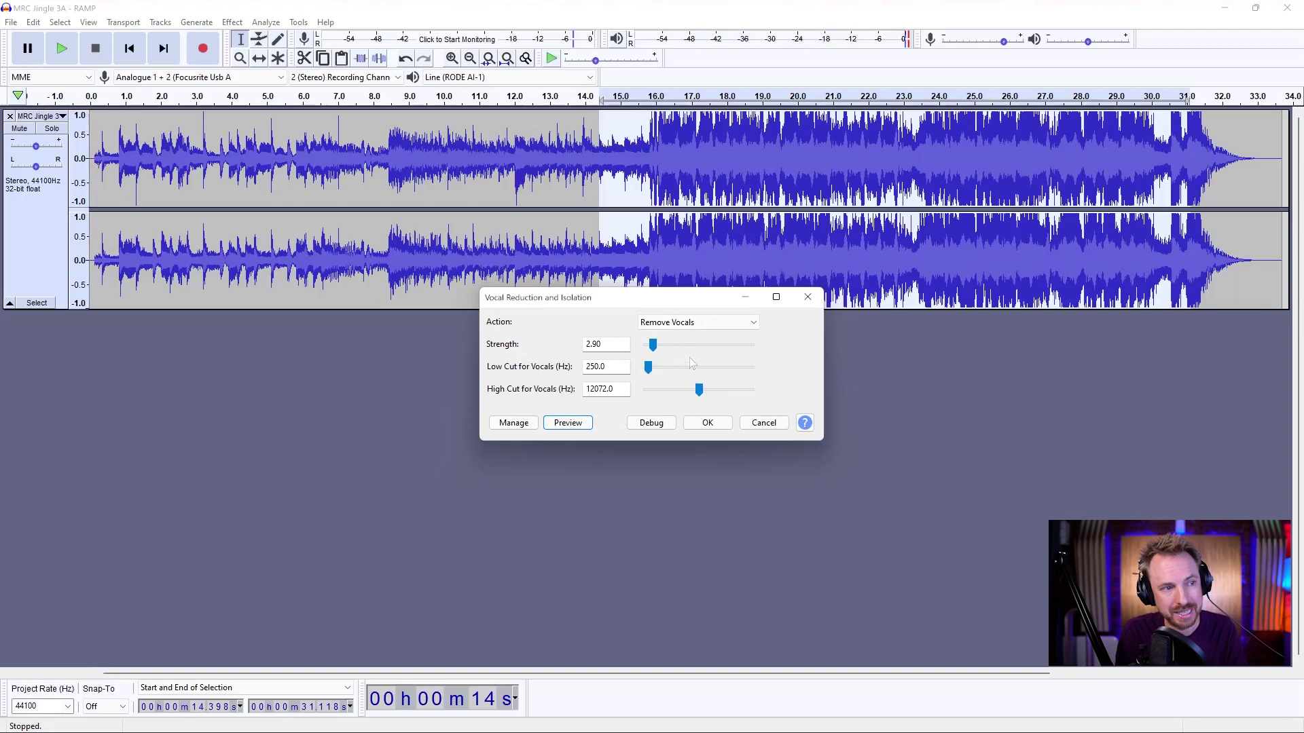
- Switch the action to Remove Center (strength 2.90, 250–12072 Hz) and preview it
click(692, 323)
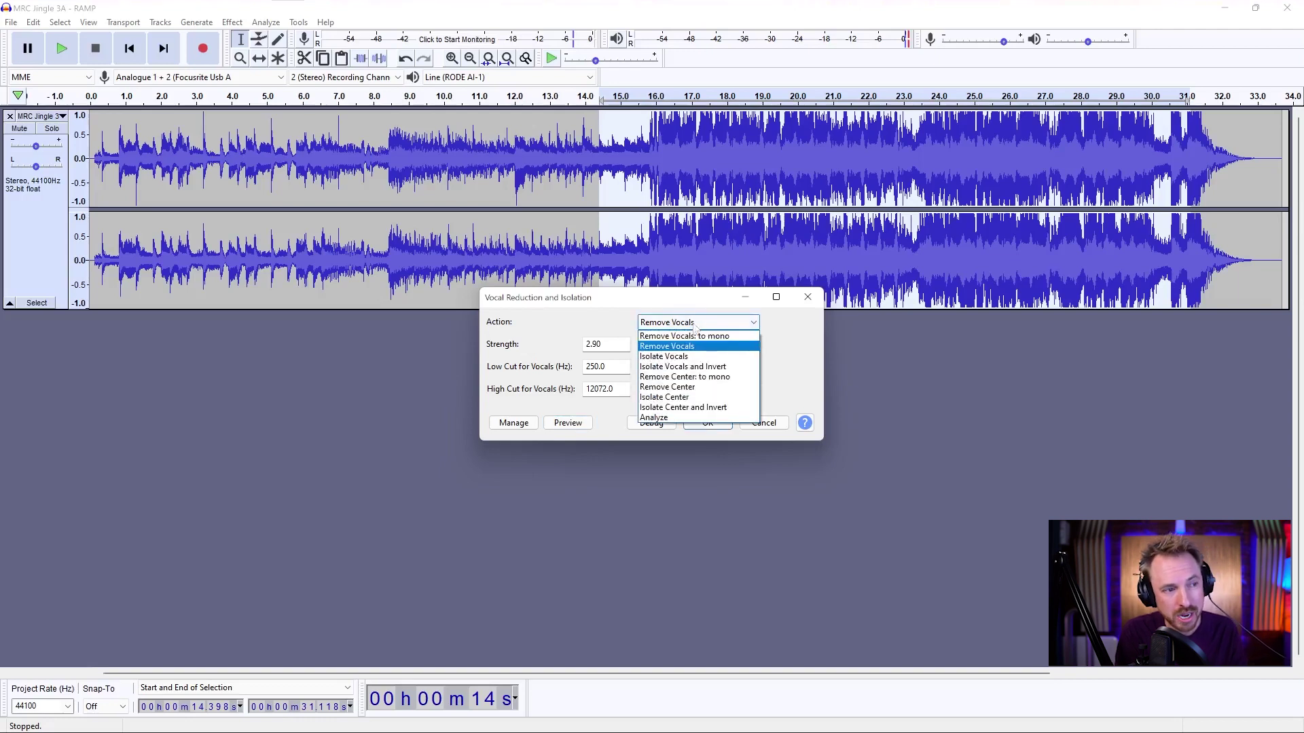
click(679, 386)
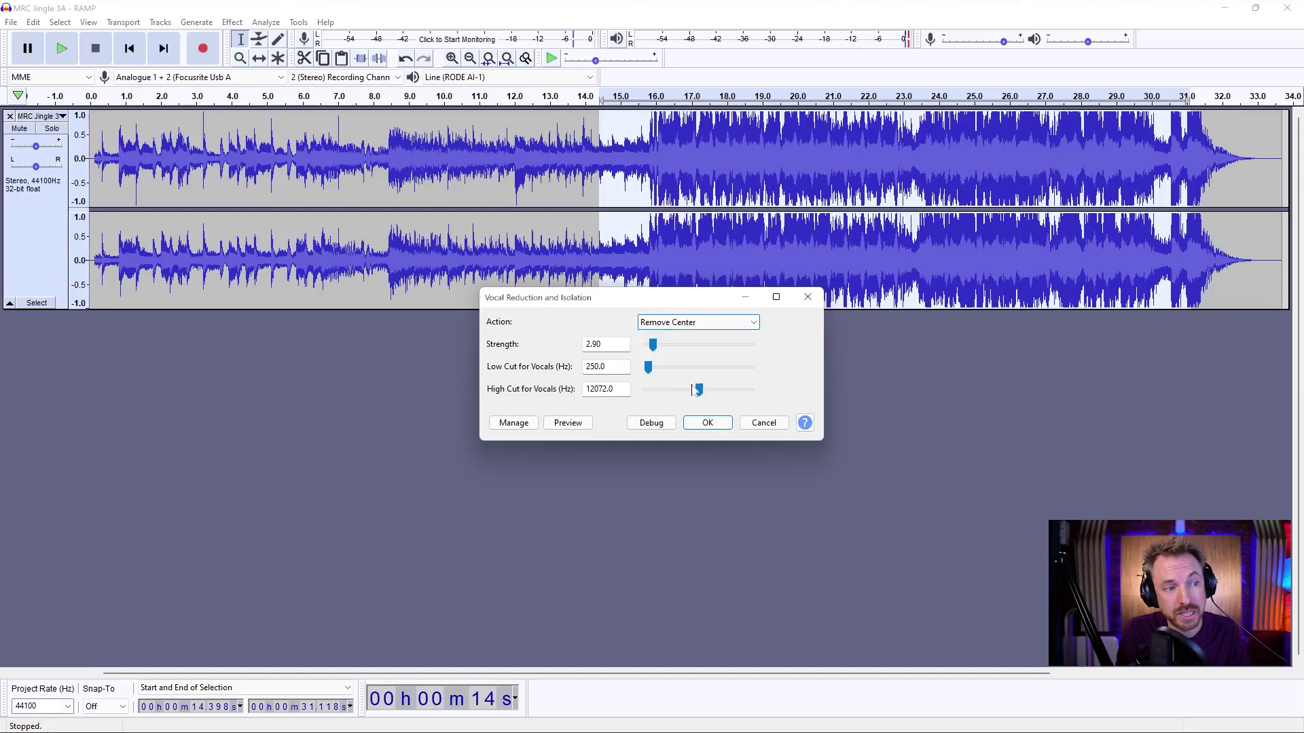
click(569, 423)
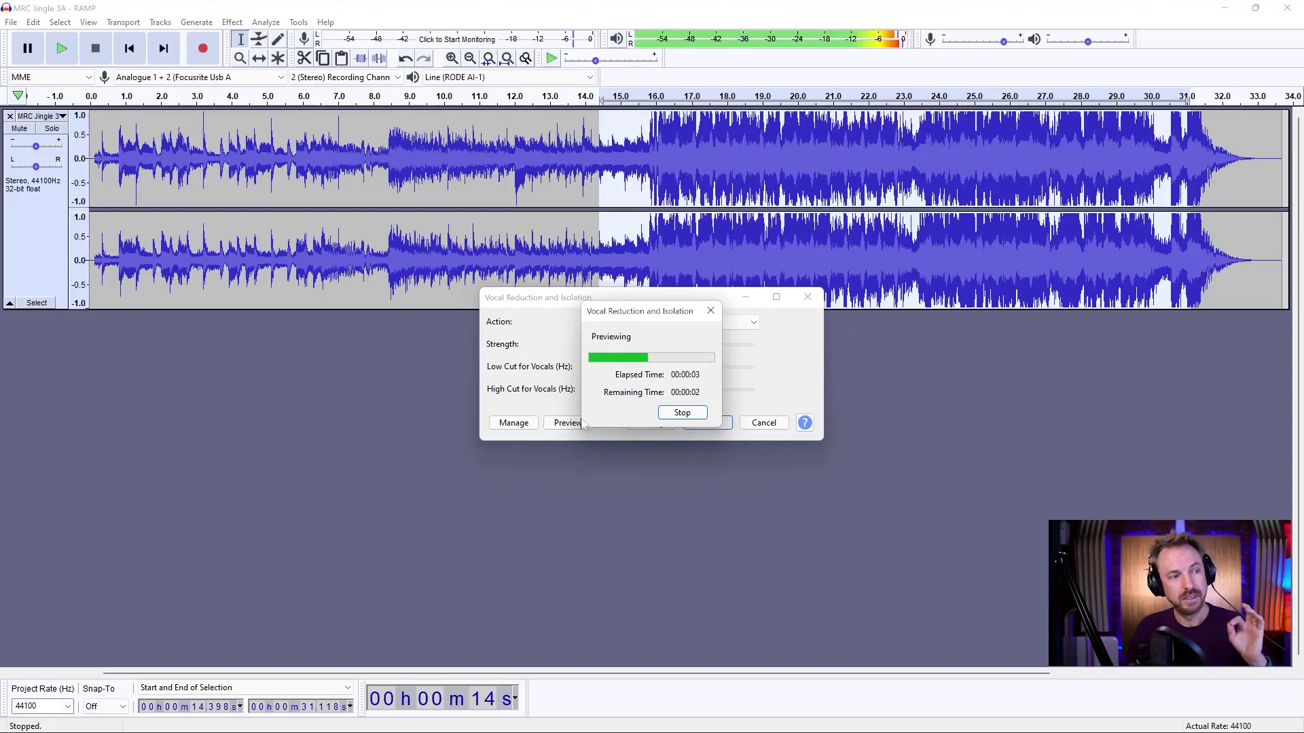
click(681, 413)
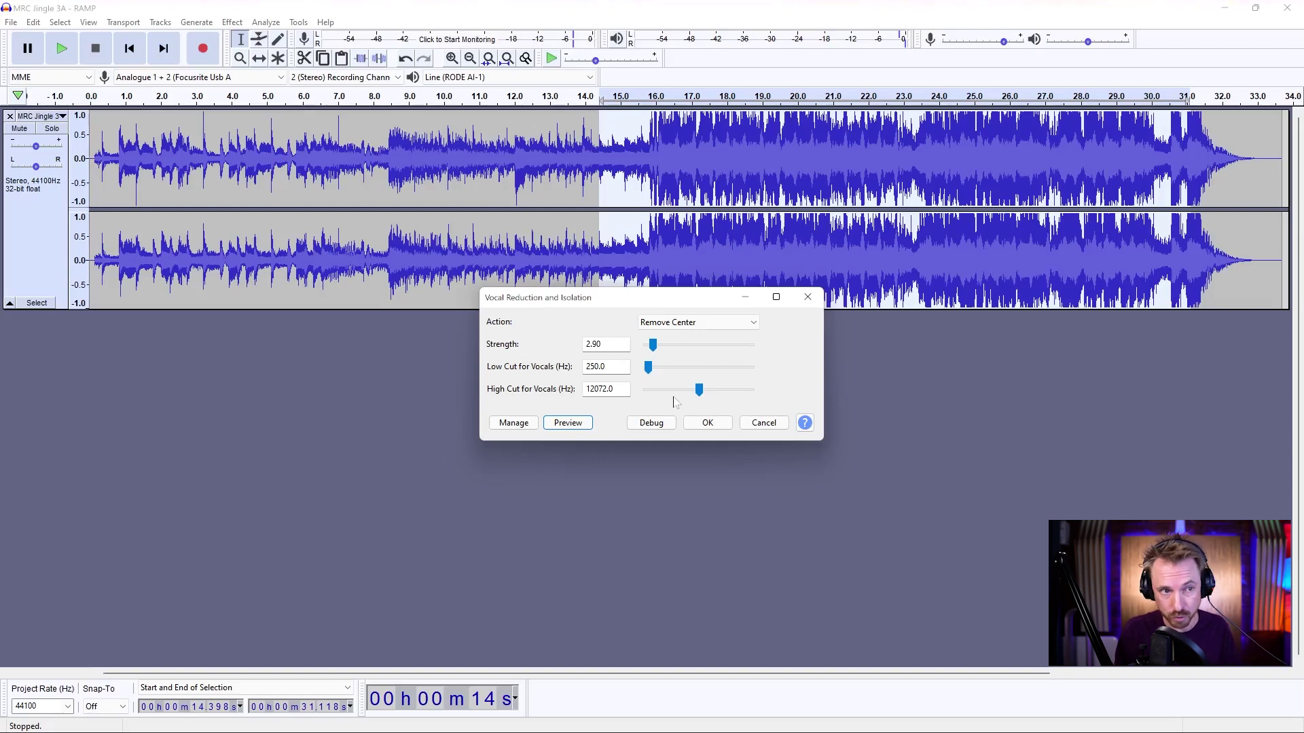
- Switch the action to Isolate Center, preview it, and keep it after rechecking the action list
click(685, 322)
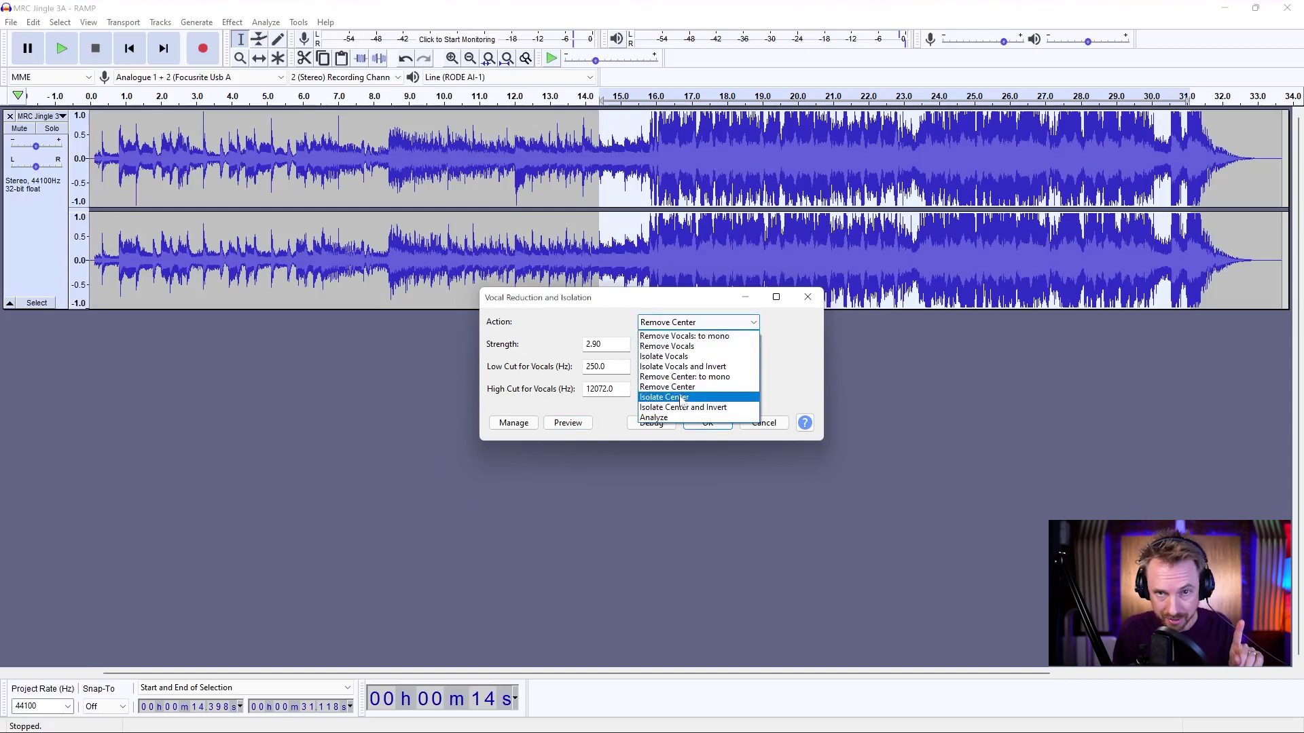
click(679, 397)
click(570, 423)
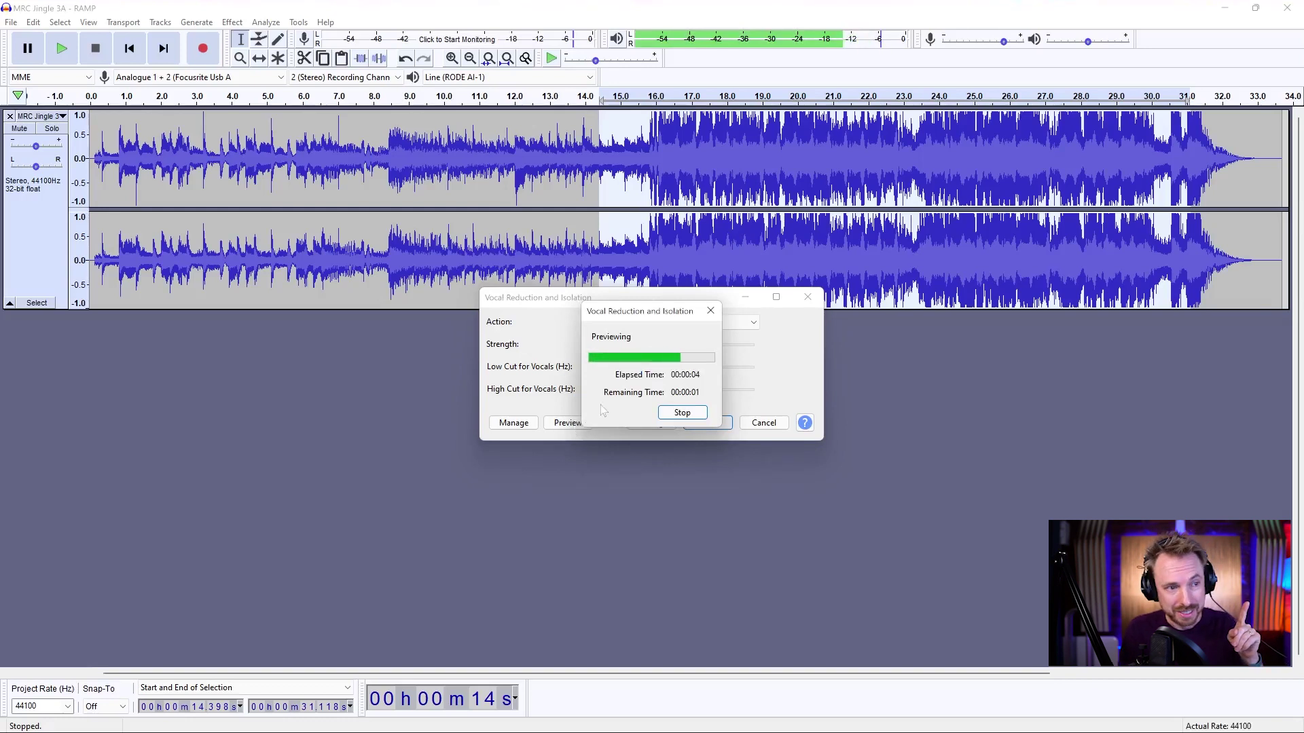
click(677, 413)
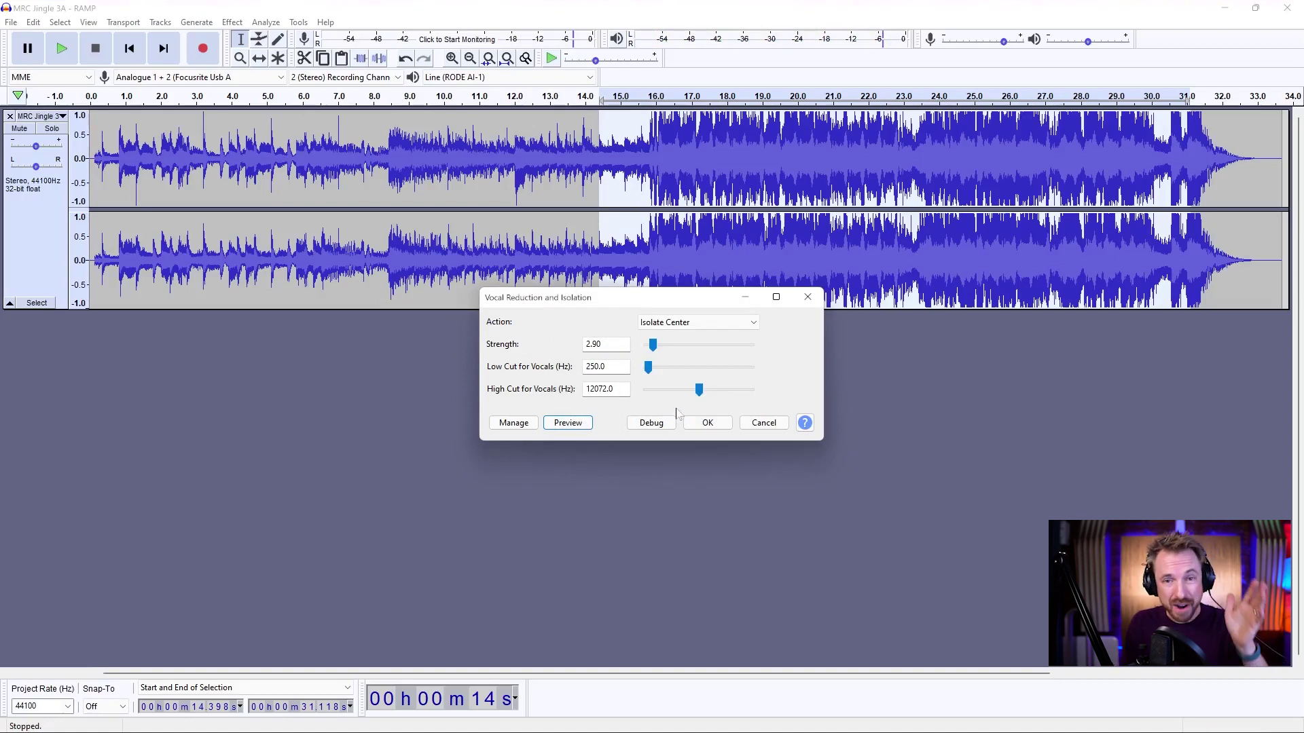
click(692, 328)
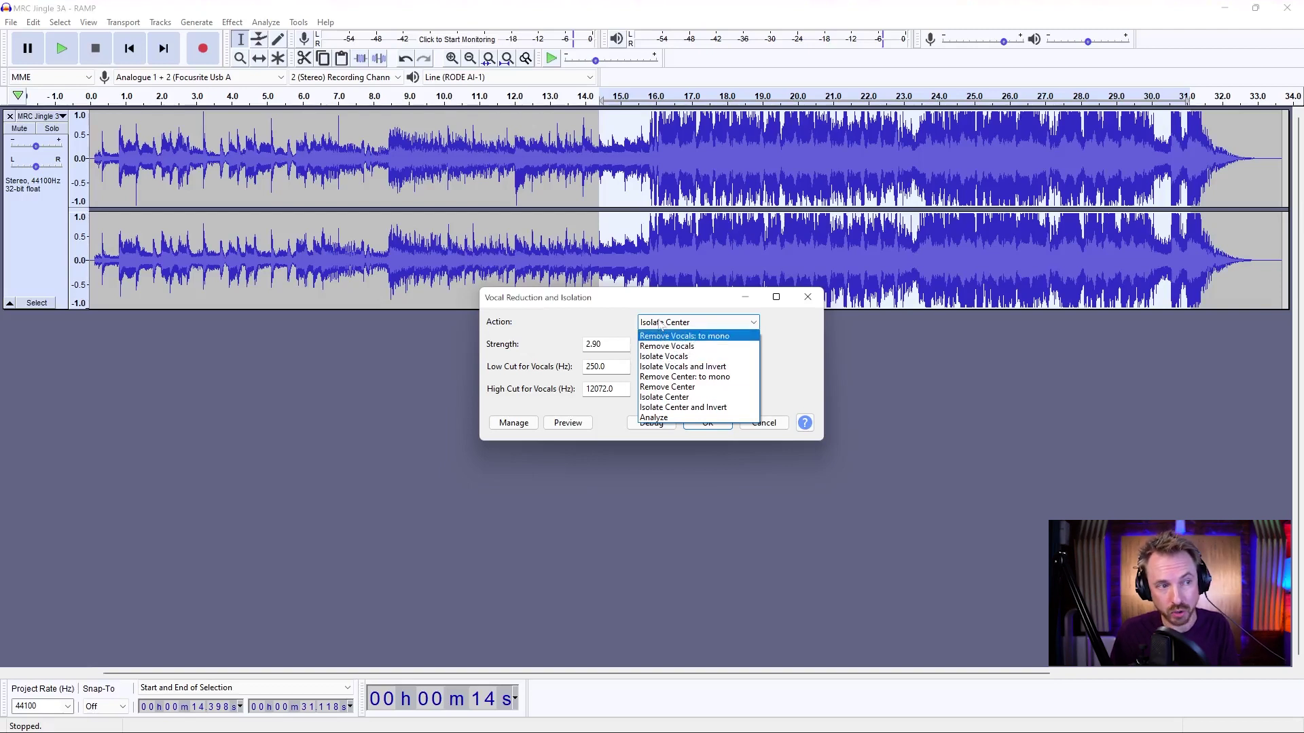
click(644, 304)
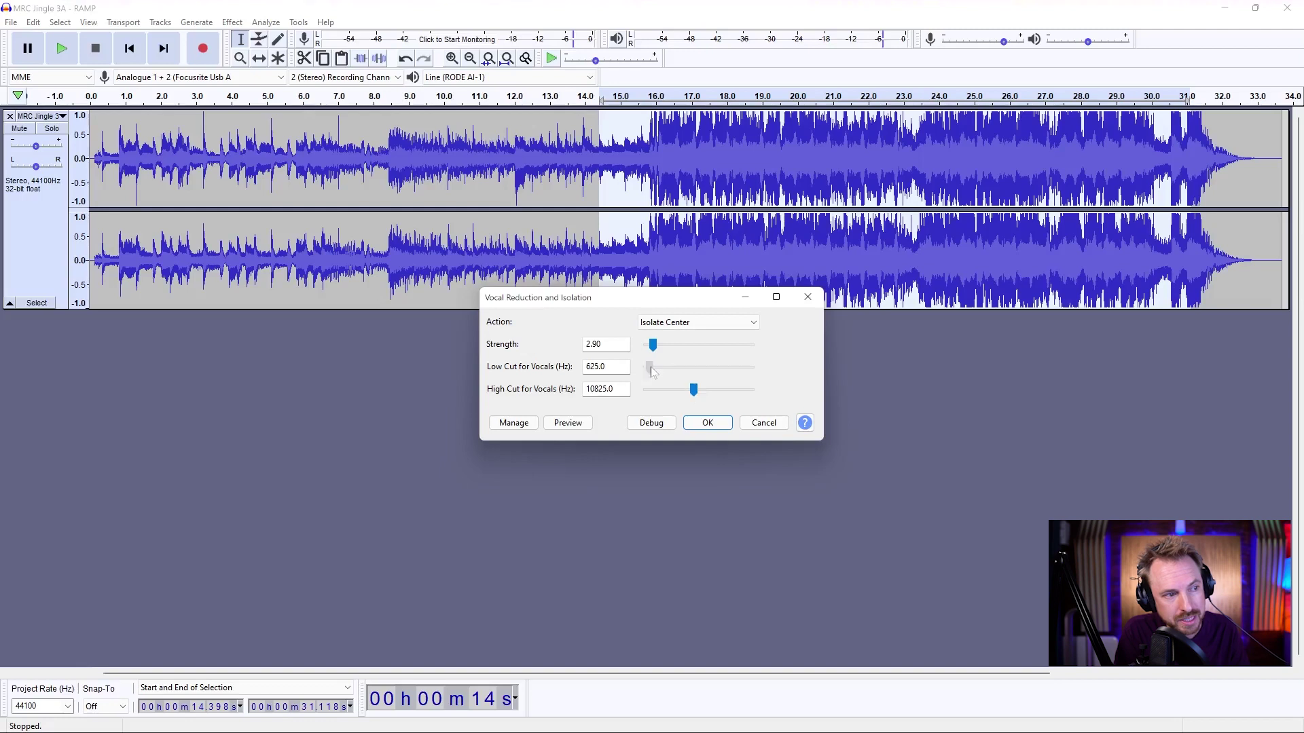
- Preview Isolate Center twice with the retuned frequency cuts
click(563, 423)
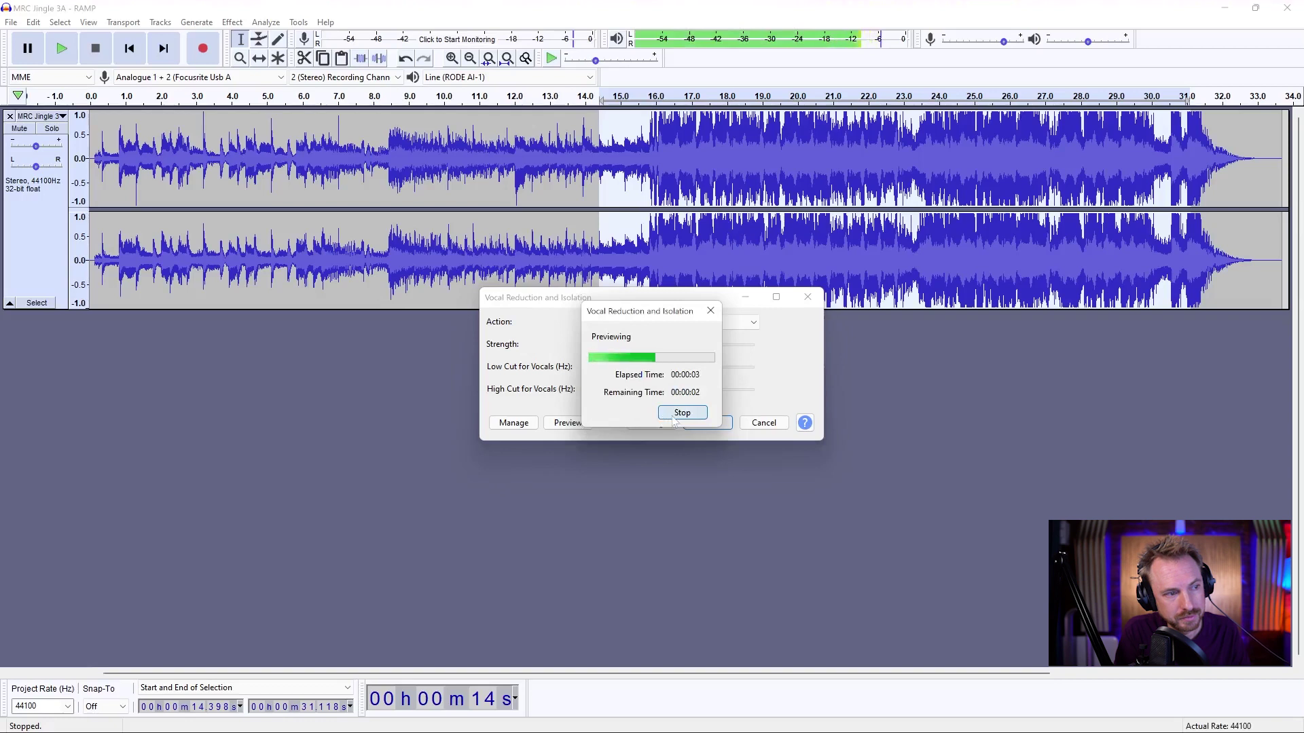
click(675, 417)
click(588, 423)
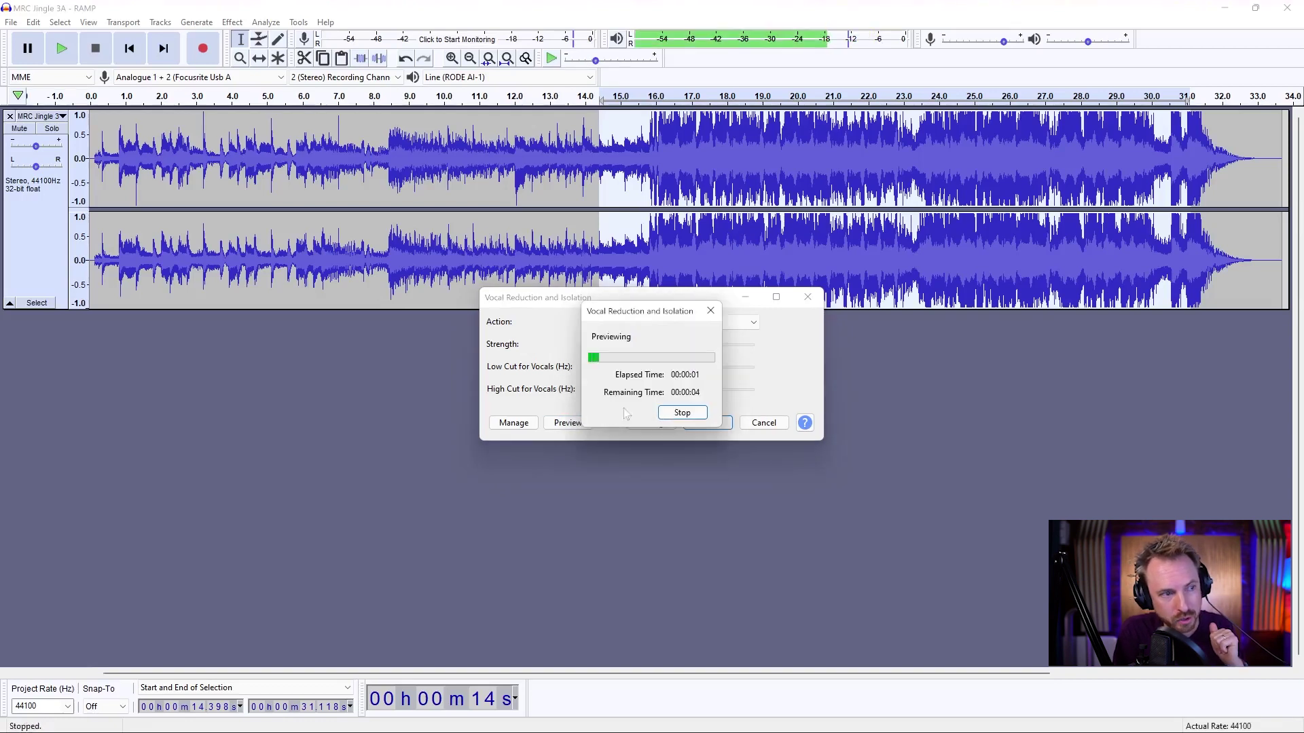
click(662, 412)
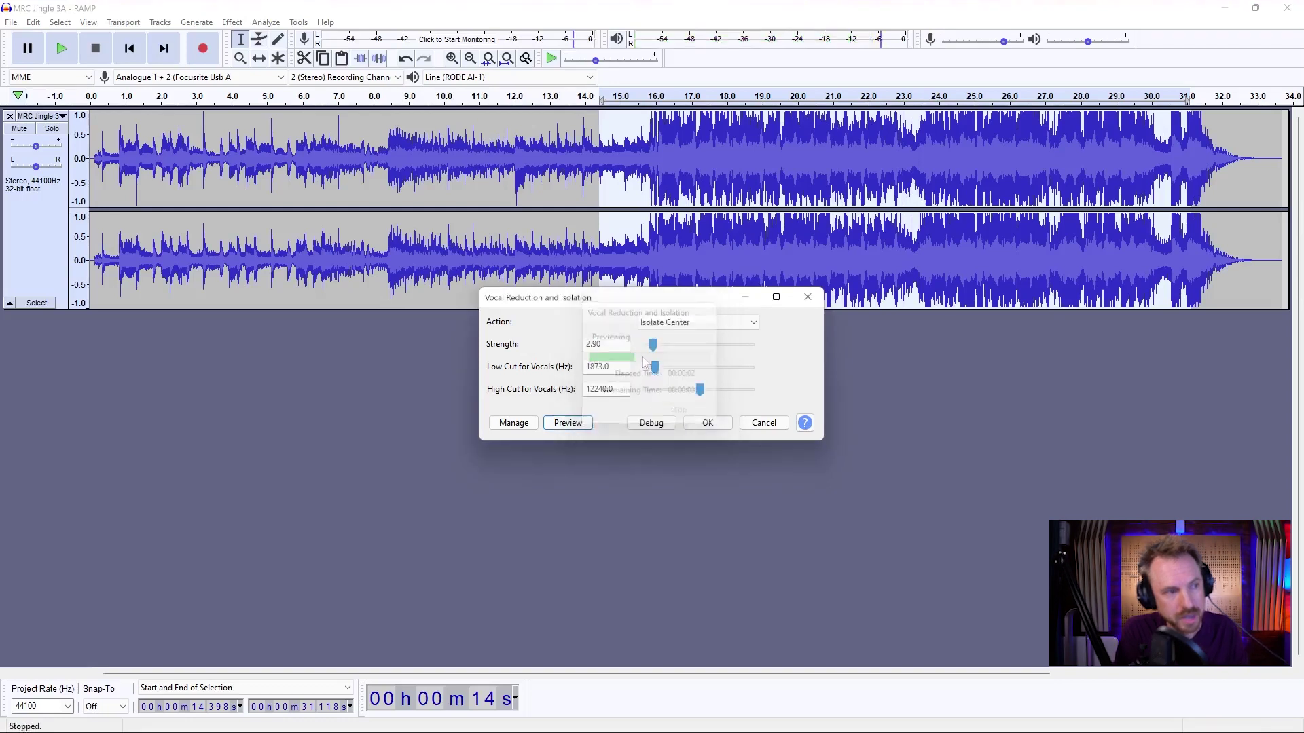
- Nudge the isolation settings, preview again, and apply at strength 4.30 with a 1873–12240 Hz band
drag(653, 349, 656, 351)
click(576, 424)
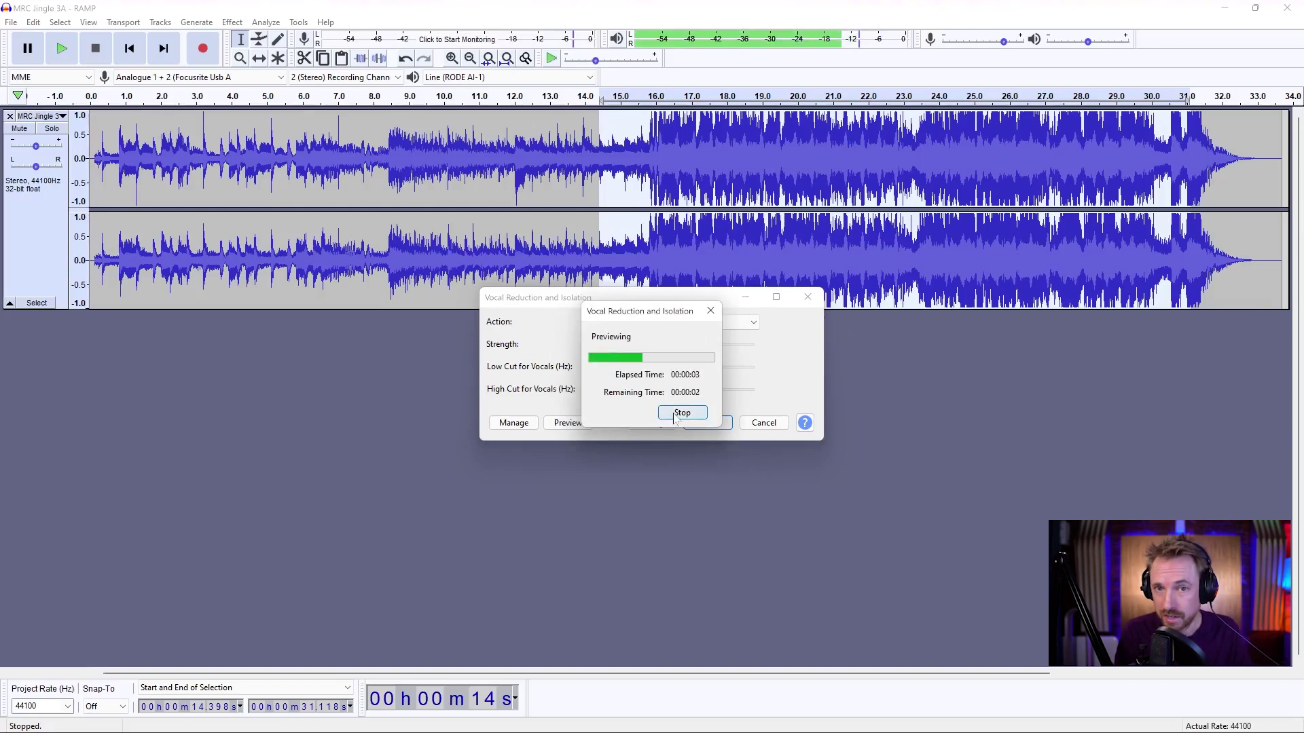
click(681, 412)
click(707, 422)
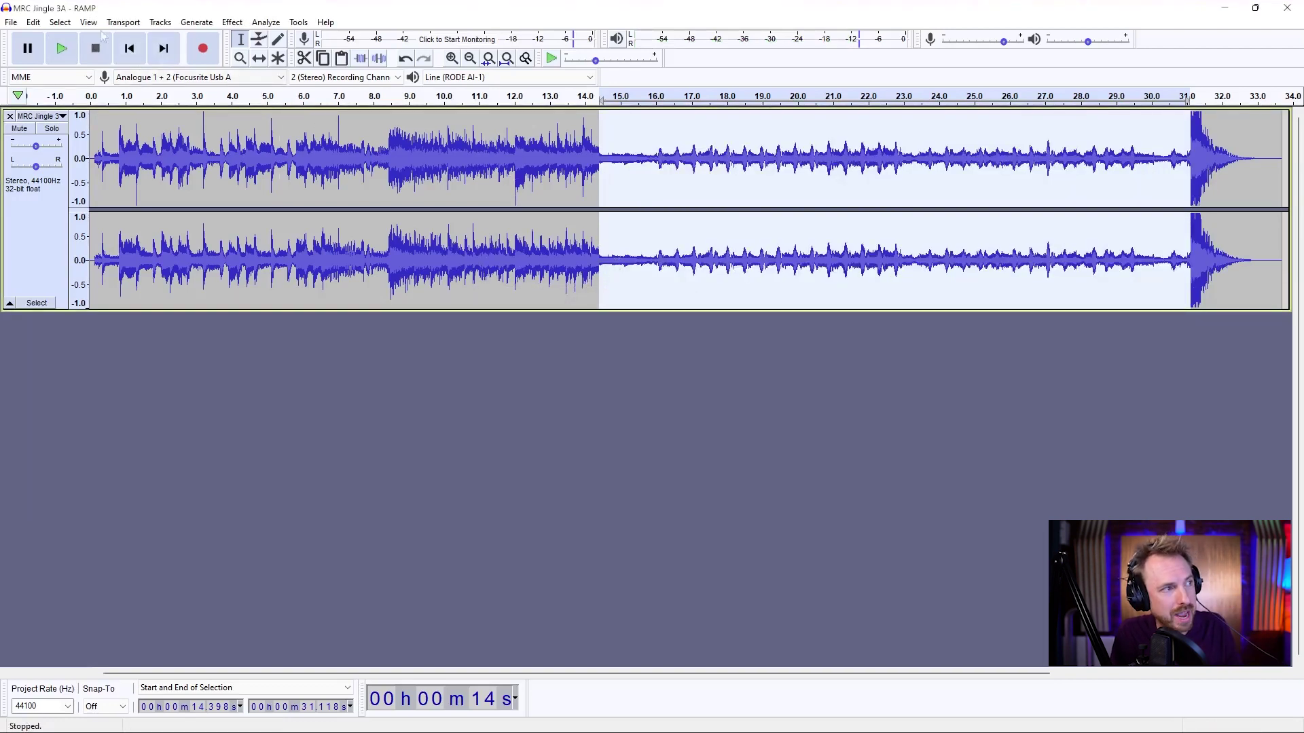
- Normalize the 14.4–31.1 s section to a -1.0 dB peak and play it back
click(232, 21)
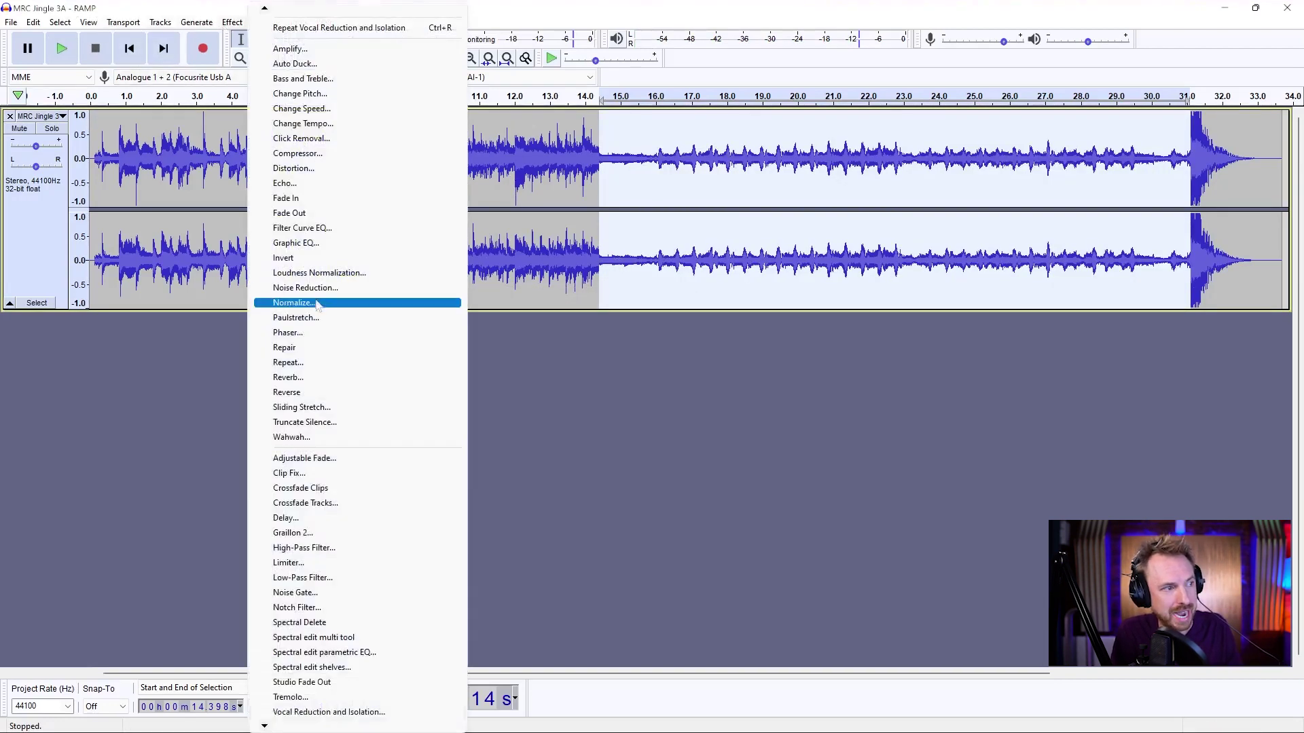
click(286, 299)
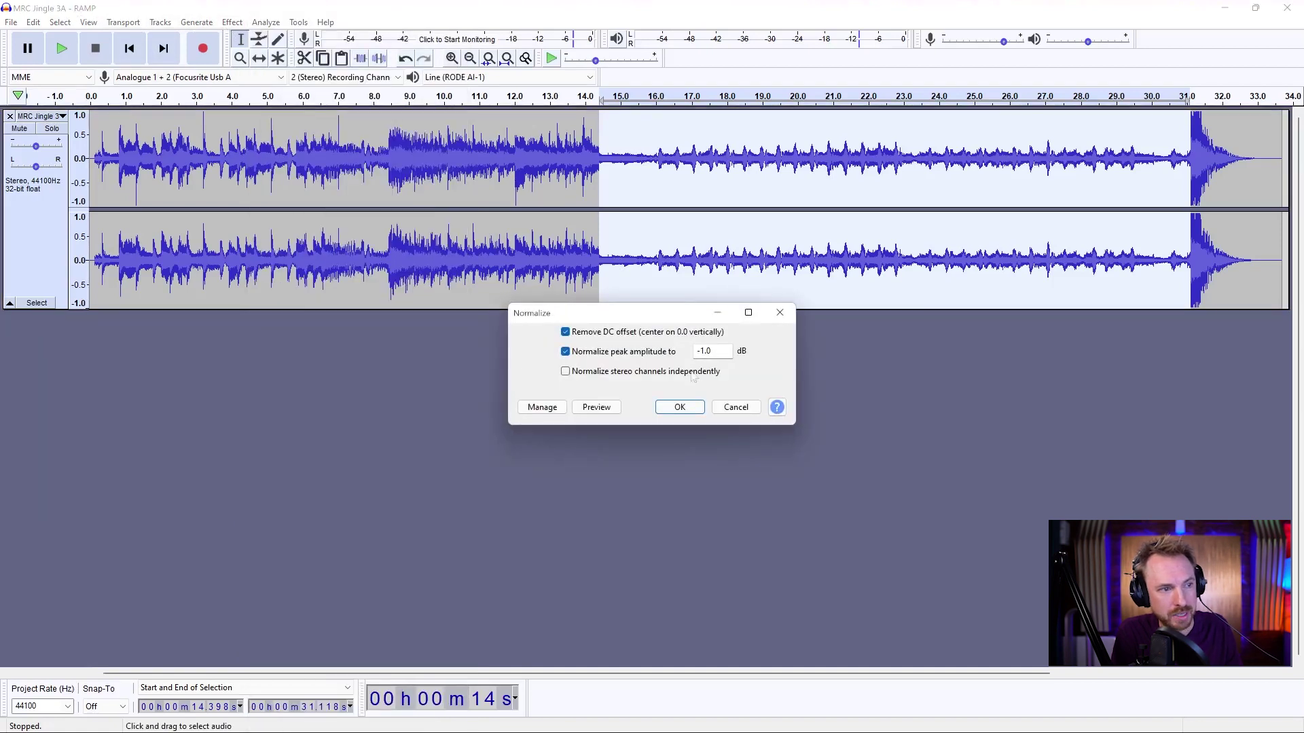
click(680, 408)
key(space)
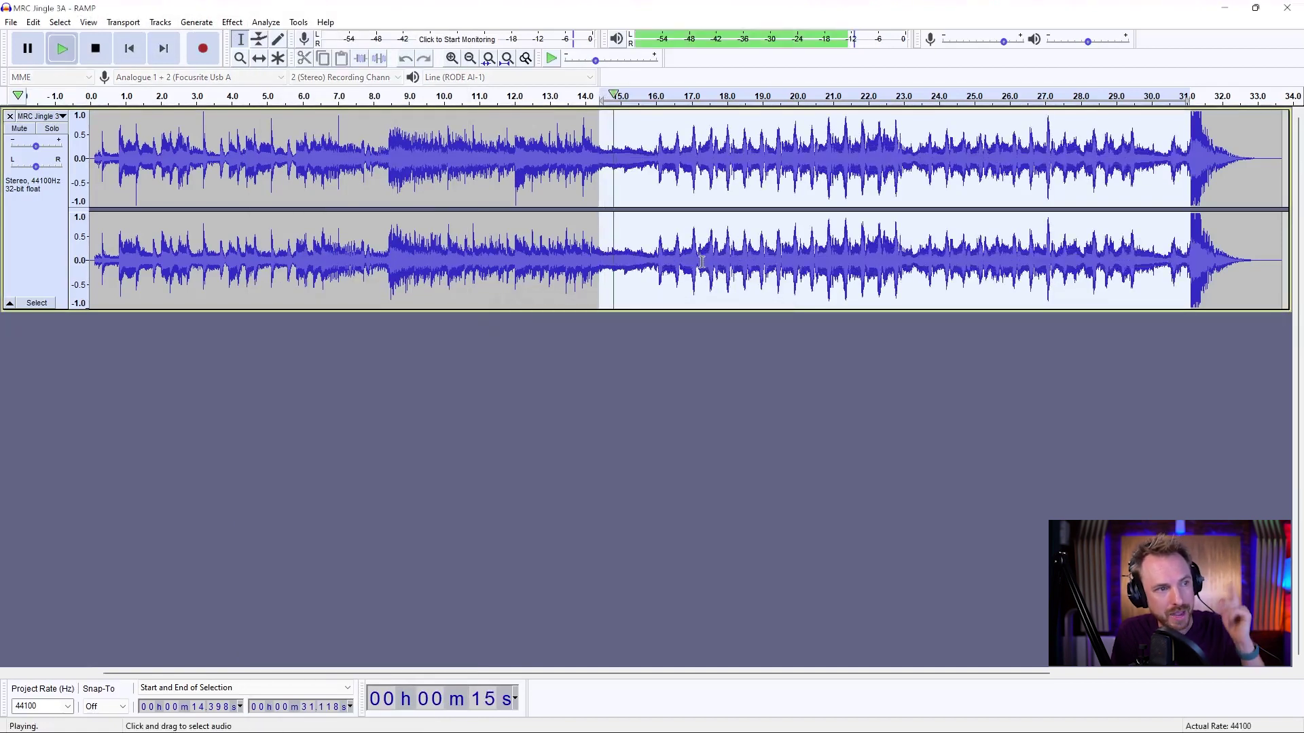